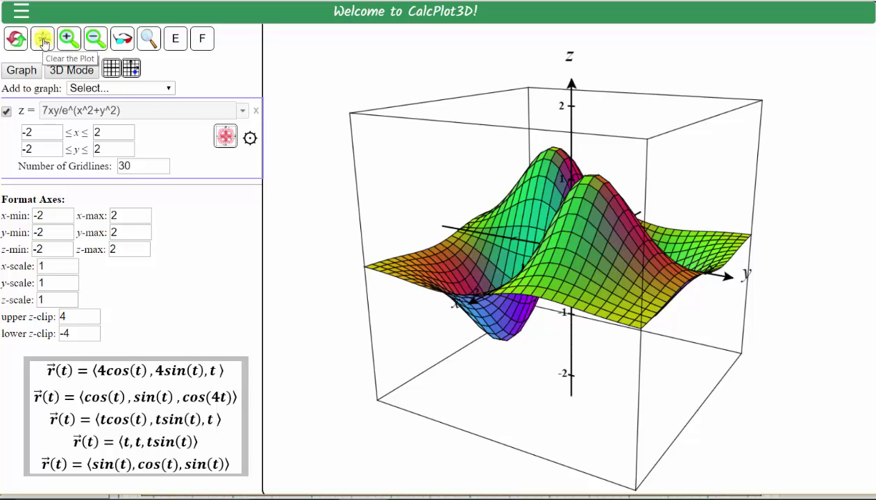
# Remove the default surface z = 7xy/e^(x^2+y^2) and add a new space curve r(t) entry
pyautogui.click(43, 40)
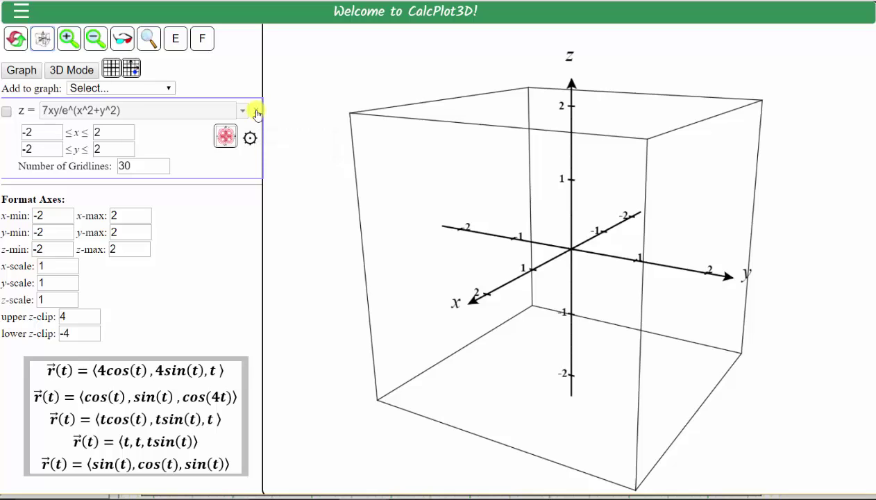
pyautogui.click(256, 111)
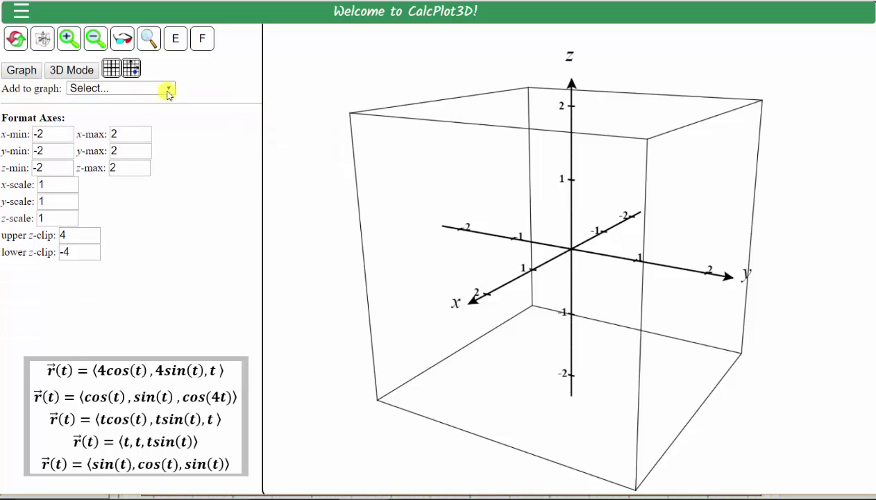
pyautogui.click(170, 92)
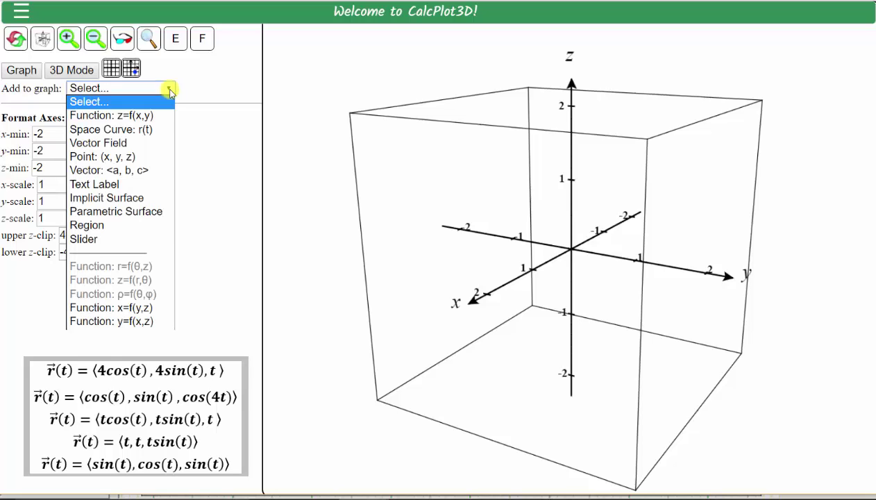
pyautogui.click(141, 130)
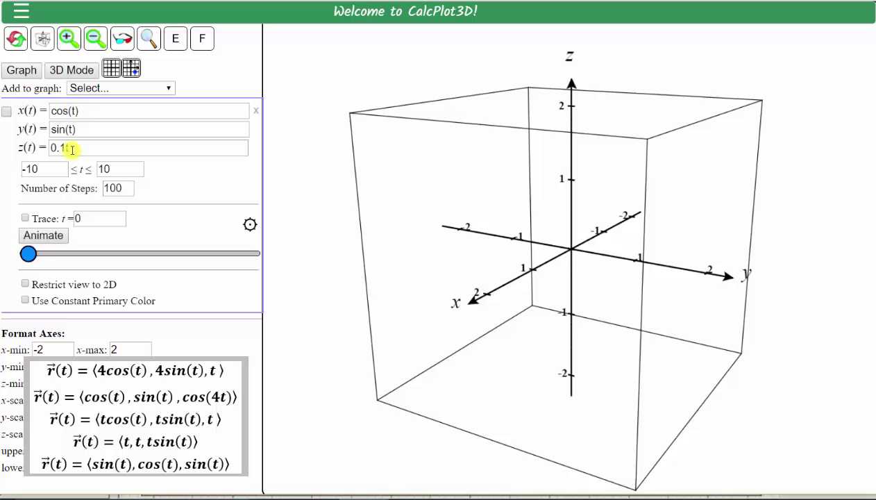
# Define the helix r(t) = ⟨4cos(t), 4sin(t), t⟩ and switch on its display
pyautogui.moveTo(79, 110); pyautogui.dragTo(36, 113)
pyautogui.click(51, 111)
pyautogui.write('4')
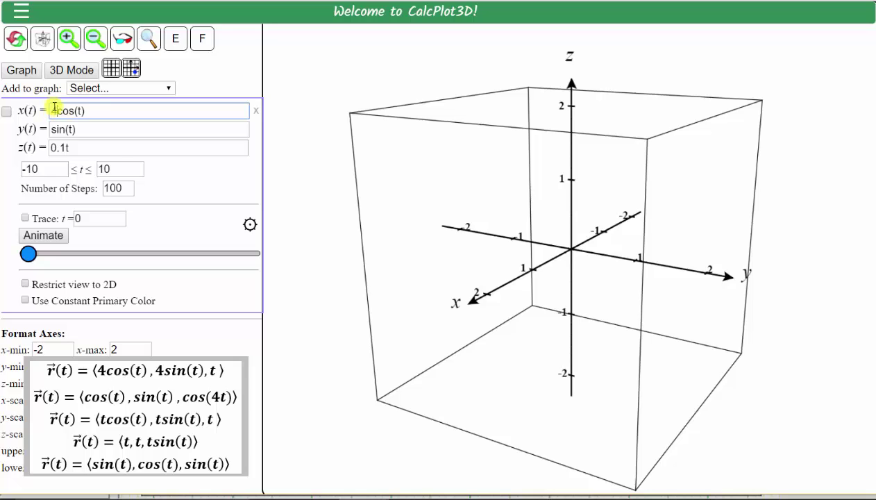
pyautogui.write('*')
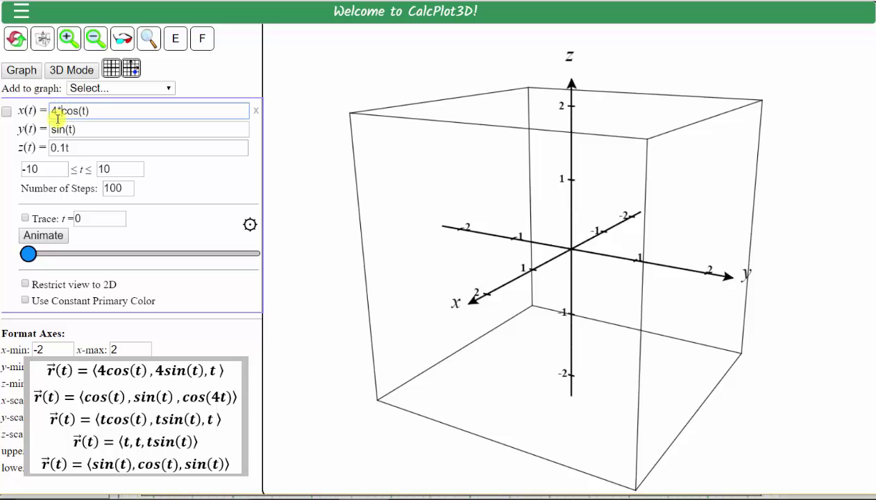
pyautogui.click(52, 130)
pyautogui.write('4*')
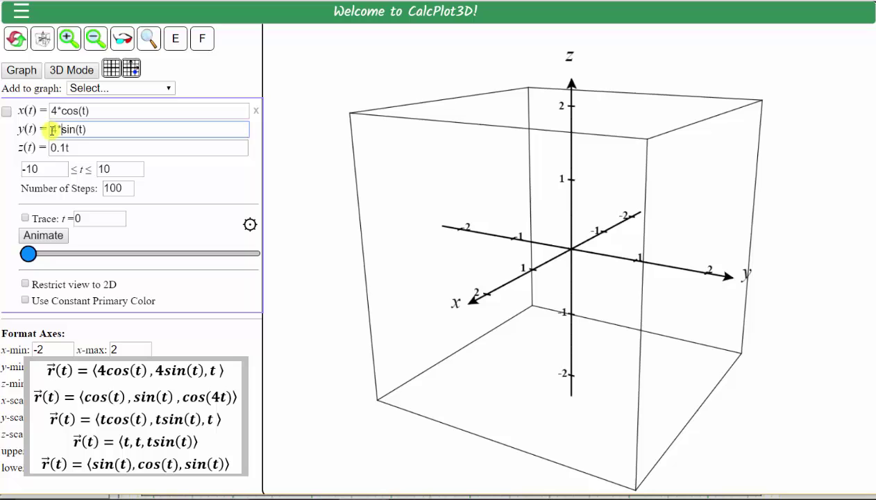
pyautogui.moveTo(77, 145); pyautogui.dragTo(31, 148)
pyautogui.write('t')
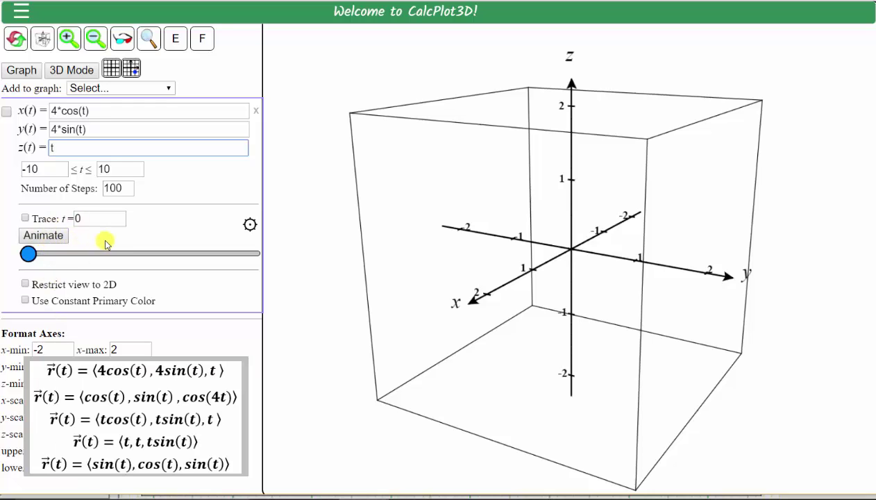
pyautogui.click(6, 112)
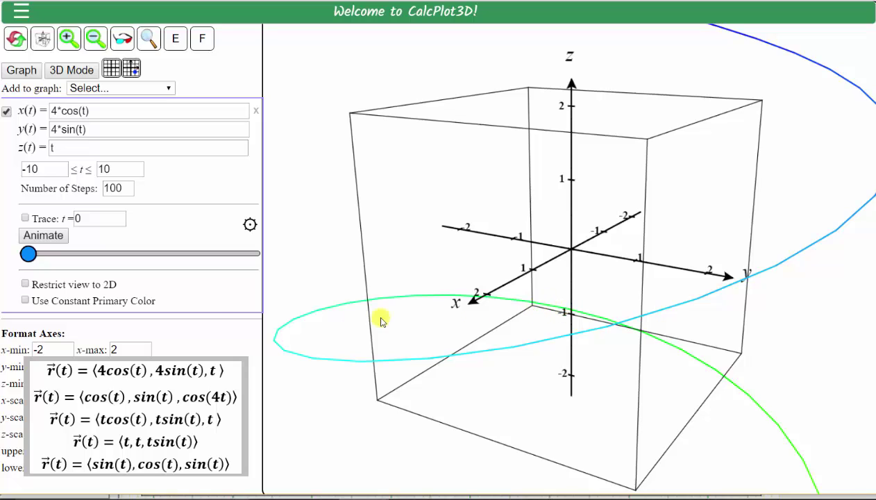
# Turn on Use Constant Primary Color so the helix is drawn solid red
pyautogui.click(25, 301)
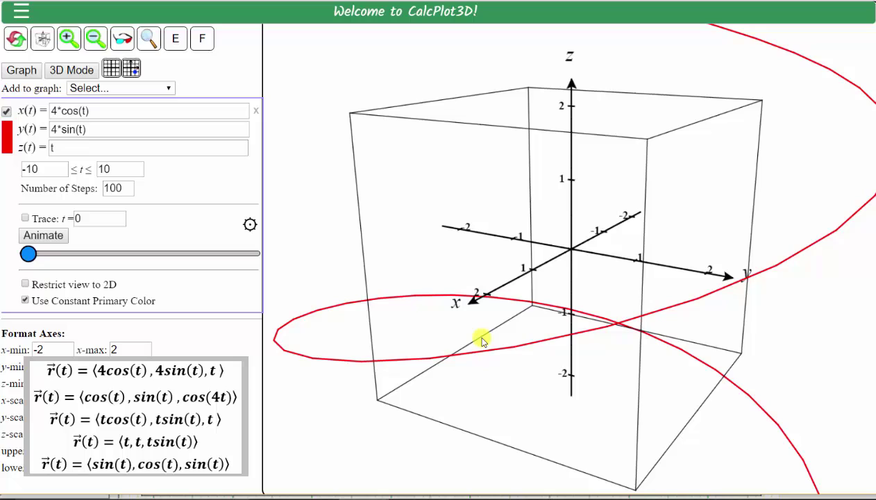
pyautogui.click(8, 140)
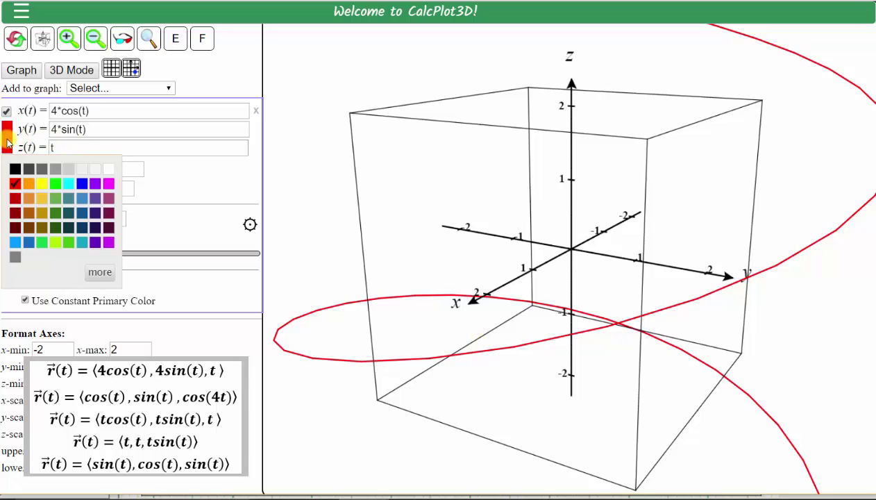
pyautogui.click(203, 184)
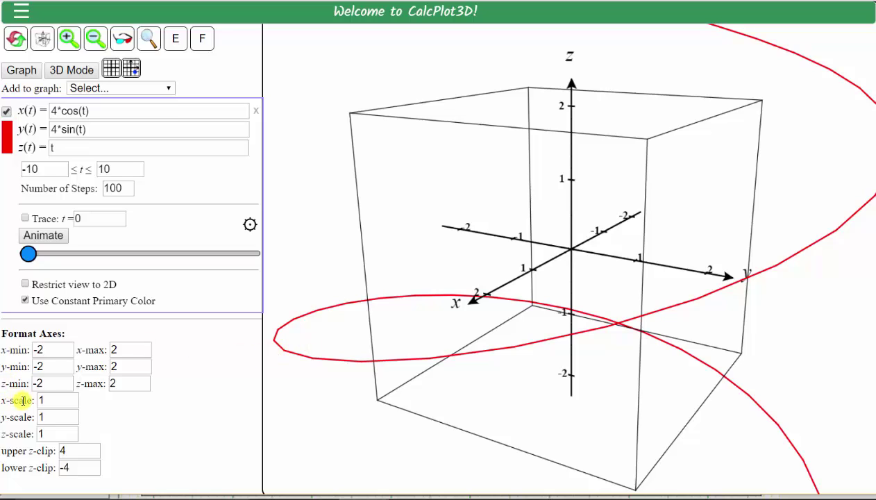
# Zoom out three times to ±16 axes and rotate the view around the helix
pyautogui.click(94, 39)
pyautogui.click(95, 40)
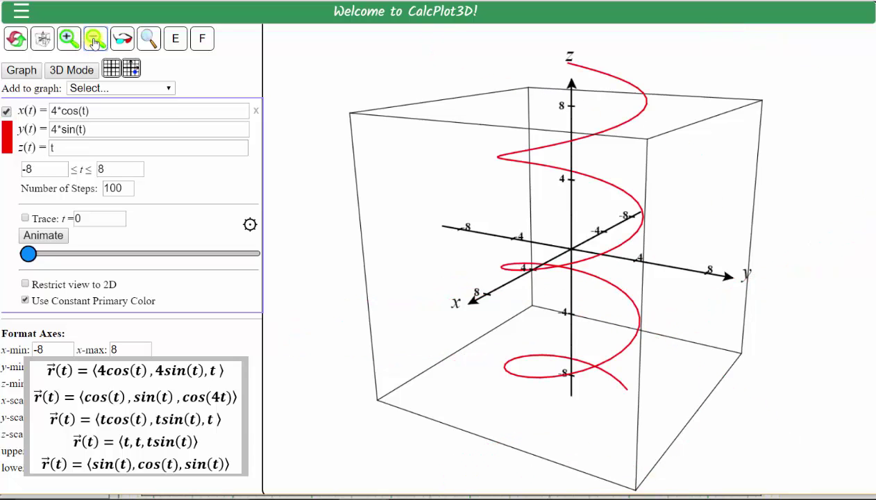
pyautogui.click(94, 40)
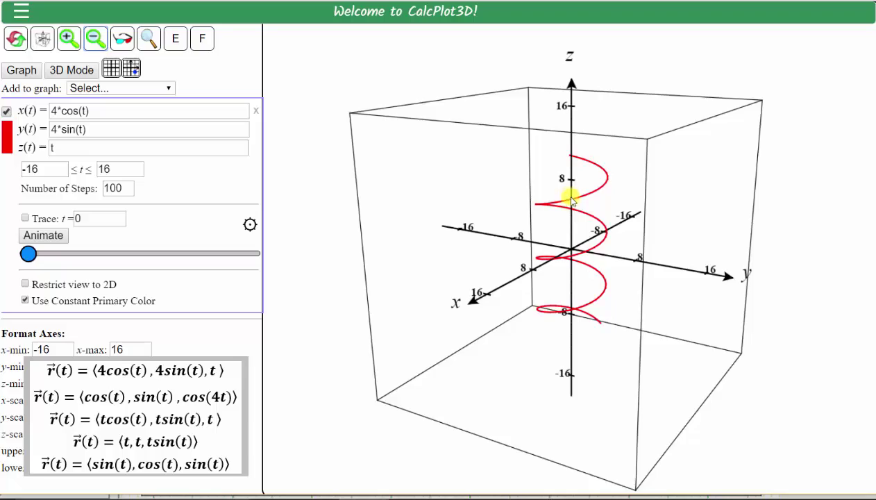
pyautogui.moveTo(567, 192); pyautogui.dragTo(571, 205)
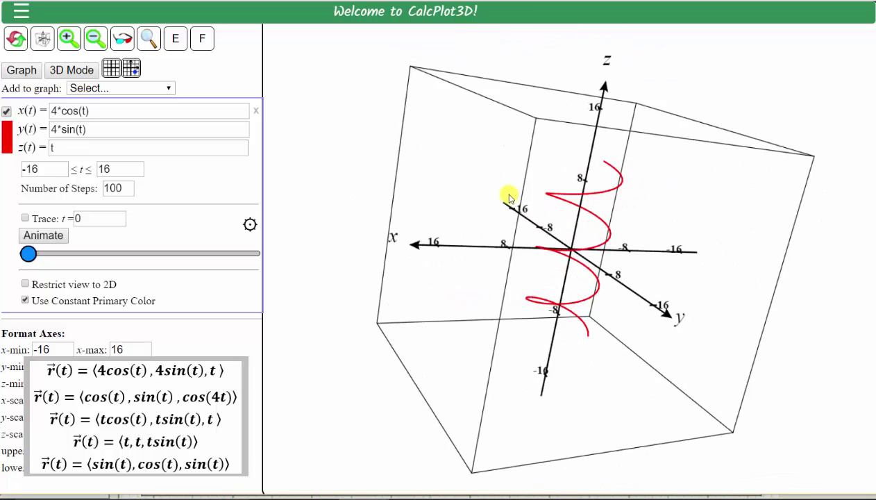
pyautogui.click(505, 194)
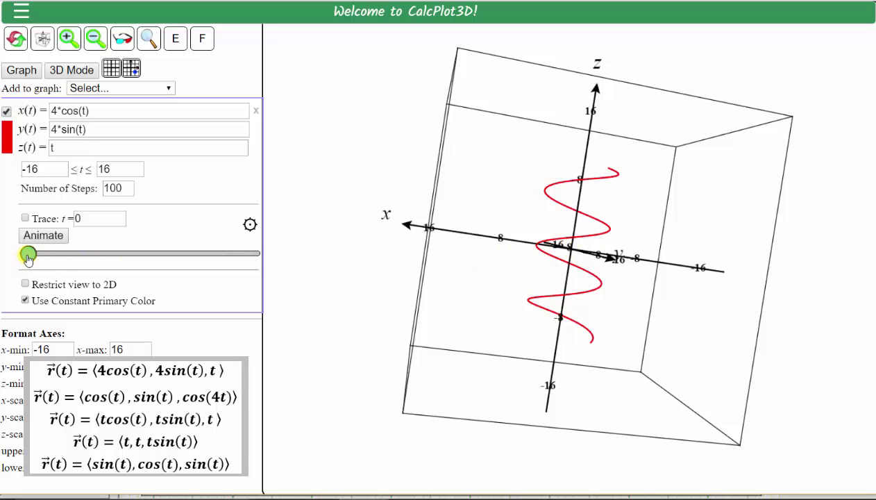
# Animate the trace and slide the blue position vector back to t = −16
pyautogui.click(250, 226)
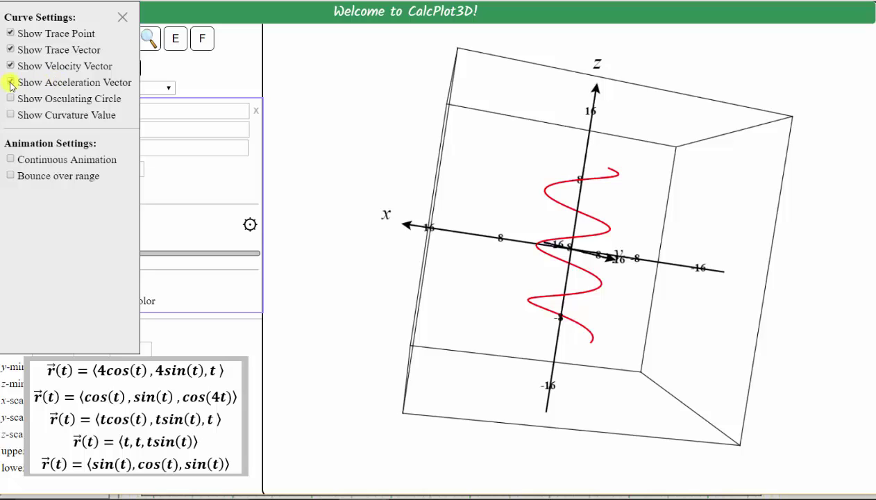
pyautogui.click(122, 26)
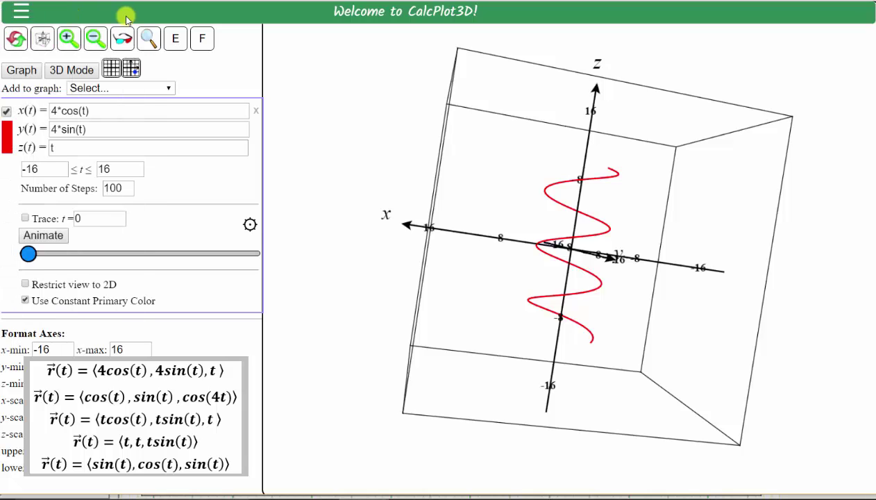
pyautogui.click(47, 236)
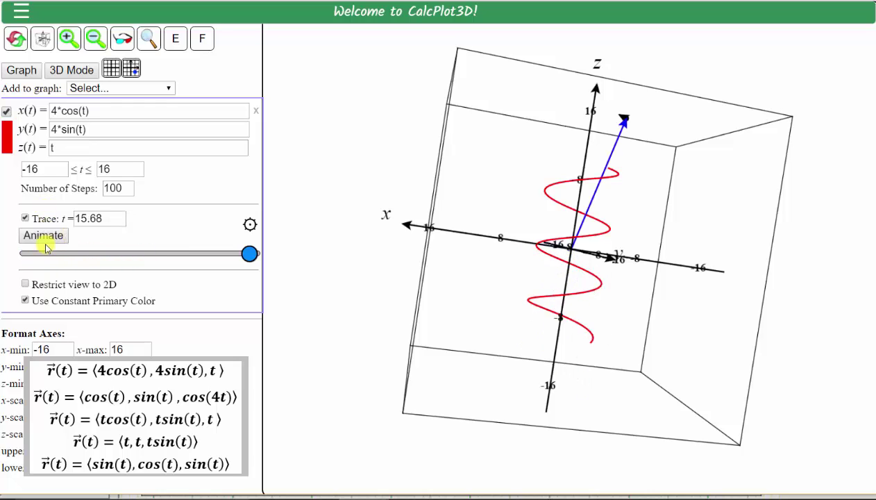
pyautogui.moveTo(247, 254); pyautogui.dragTo(21, 253)
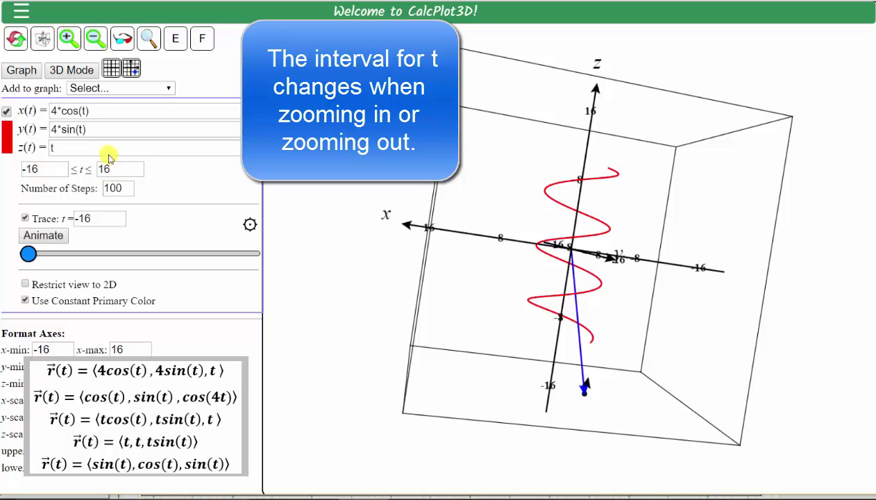
# Replot the helix over −16 ≤ t ≤ 16 and move the traced point up to t ≈ 14.4
pyautogui.click(22, 70)
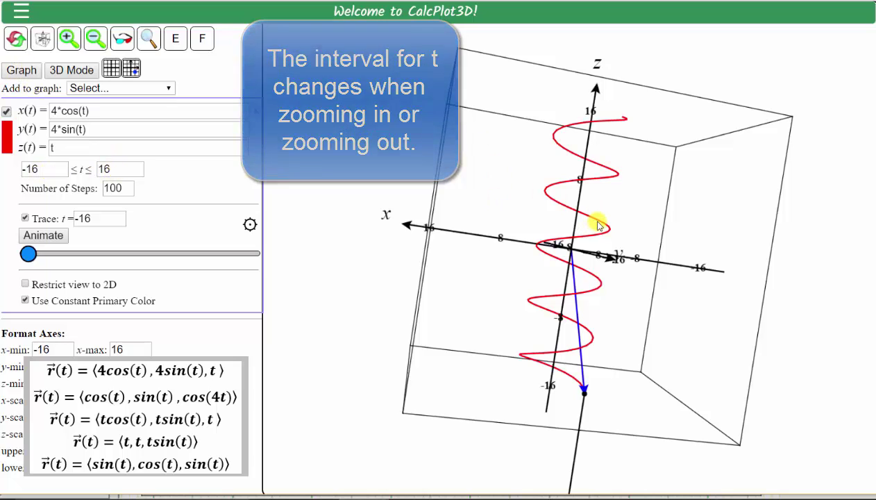
pyautogui.click(28, 254)
pyautogui.moveTo(28, 254)
pyautogui.mouseDown()
pyautogui.moveTo(113, 218)
pyautogui.moveTo(166, 226)
pyautogui.moveTo(244, 207)
pyautogui.mouseUp()
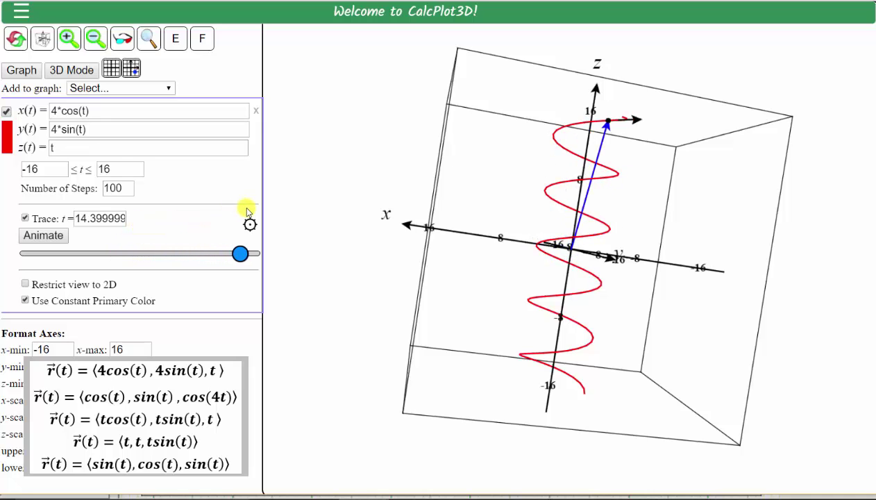
pyautogui.moveTo(569, 175)
pyautogui.mouseDown()
pyautogui.moveTo(593, 165)
pyautogui.moveTo(587, 189)
pyautogui.moveTo(576, 156)
pyautogui.mouseUp()
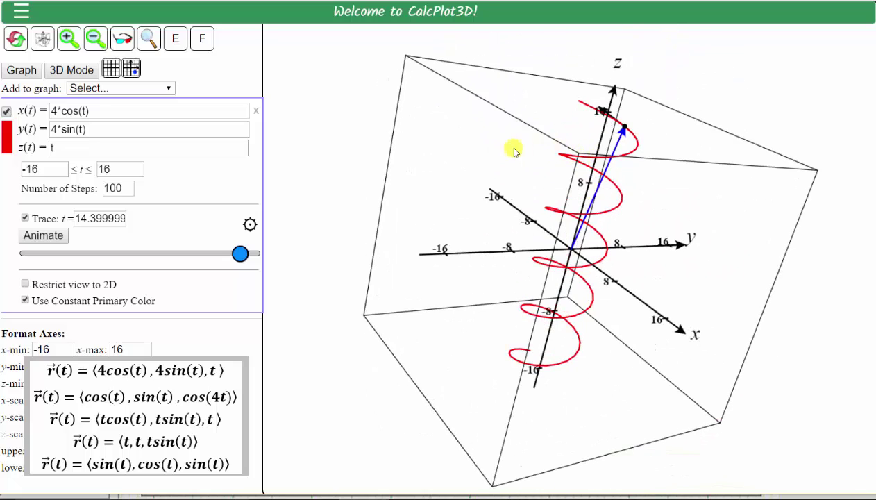
# Strip the 4* factor from x(t) and y(t), giving cos(t), sin(t), cos(4t)
pyautogui.click(100, 110)
pyautogui.moveTo(63, 110); pyautogui.dragTo(51, 110)
pyautogui.press('BackSpace')
pyautogui.click(62, 129)
pyautogui.moveTo(62, 129); pyautogui.dragTo(49, 154)
pyautogui.press('BackSpace')
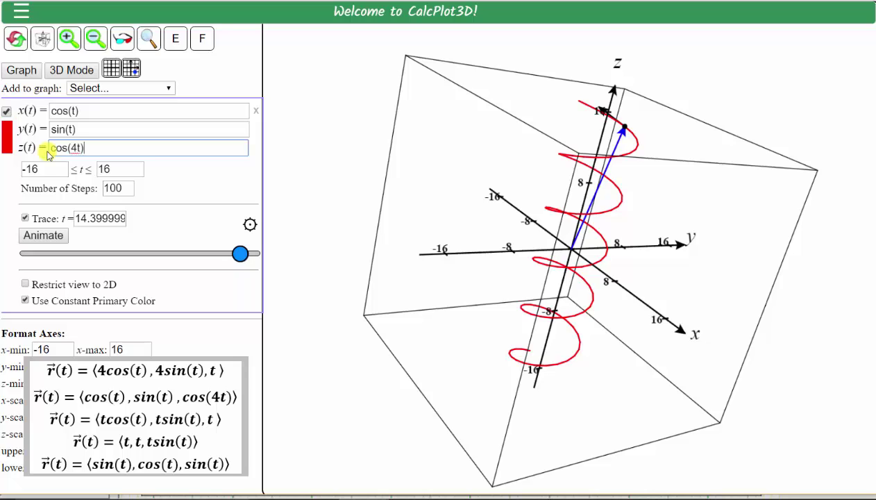
# Graph ⟨cos t, sin t, cos 4t⟩ and zoom in until the axes span ±2
pyautogui.click(26, 73)
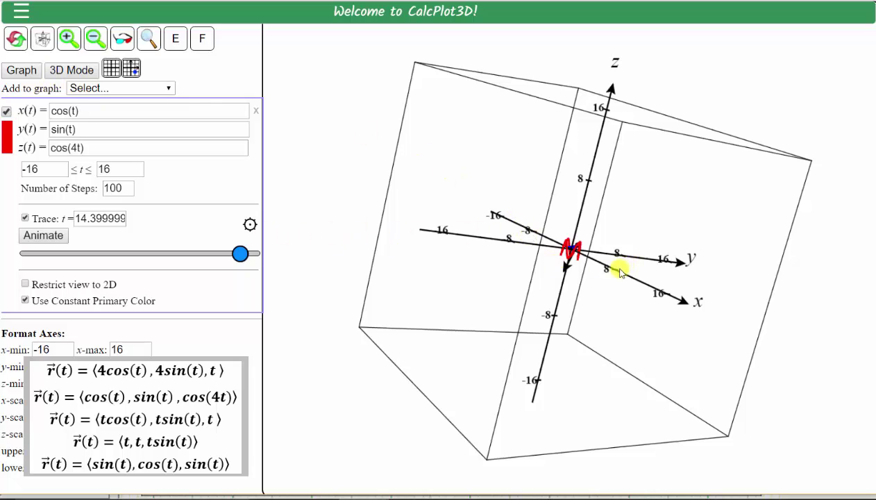
pyautogui.click(68, 40)
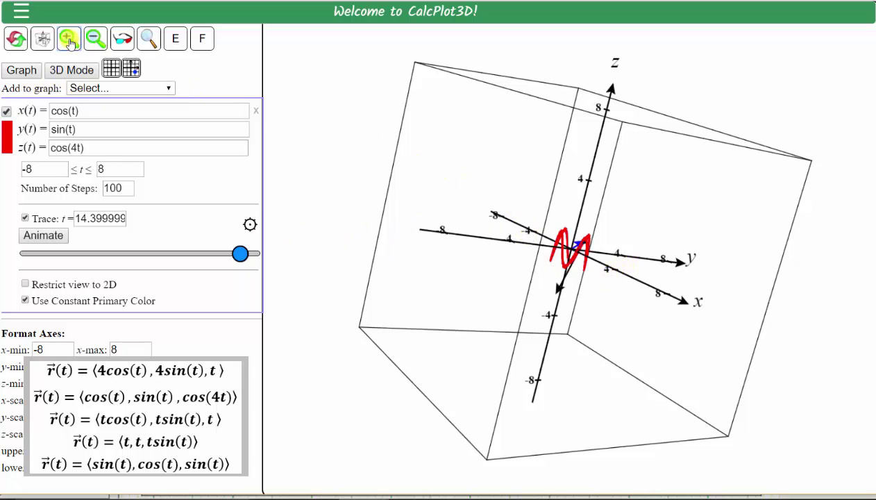
pyautogui.click(68, 42)
pyautogui.click(68, 40)
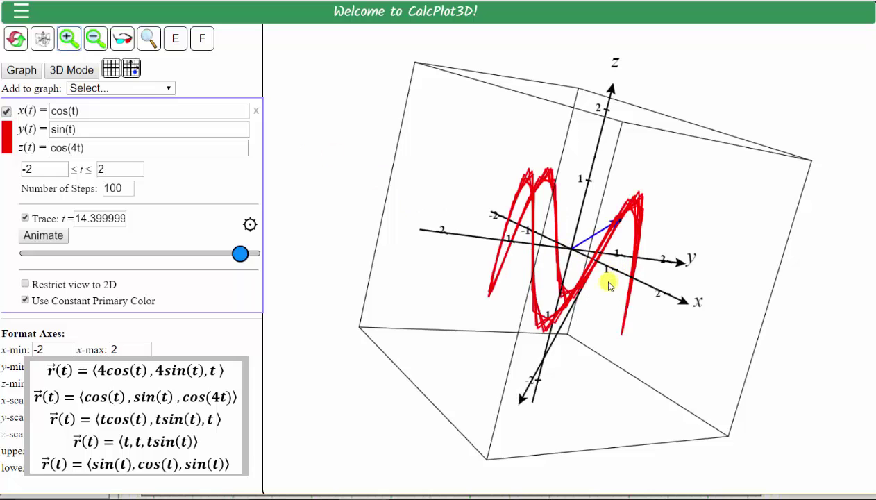
pyautogui.moveTo(618, 289); pyautogui.dragTo(611, 290)
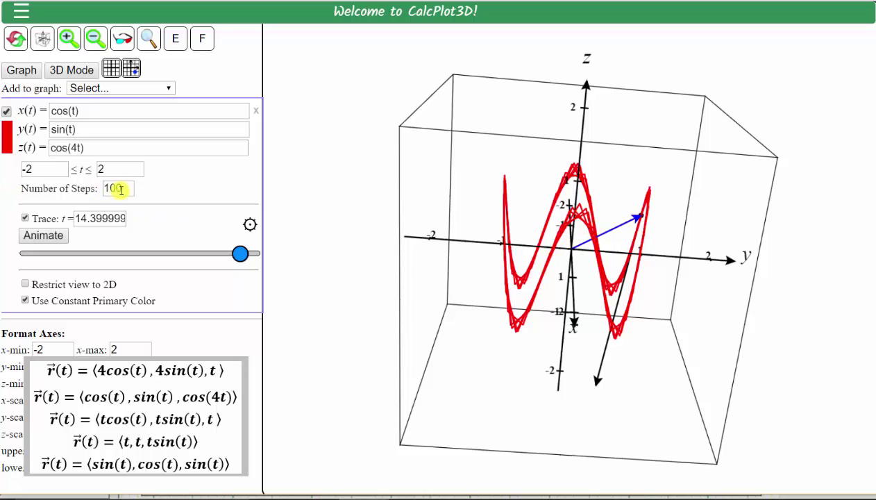
# Set the t interval to −10 to 10, redraw the curve and rotate to a frontal view
pyautogui.moveTo(121, 187); pyautogui.dragTo(100, 188)
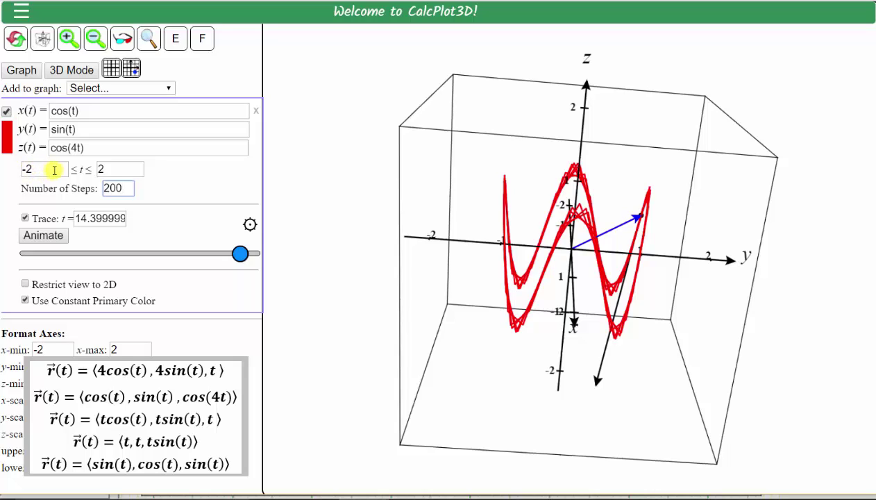
pyautogui.moveTo(54, 167); pyautogui.dragTo(13, 170)
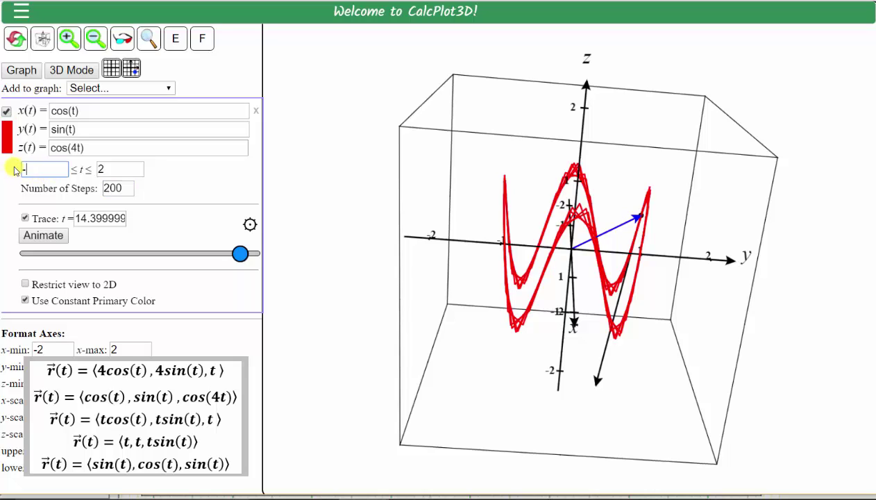
pyautogui.press('Tab')
pyautogui.write('1')
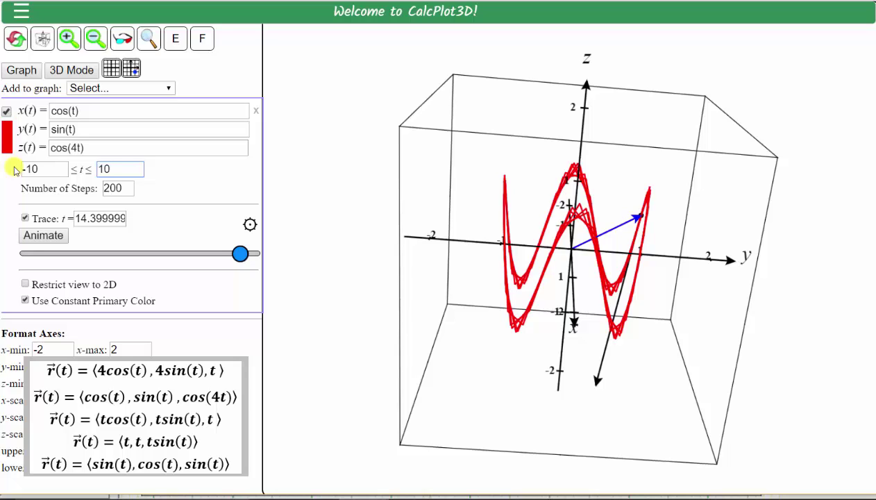
pyautogui.click(22, 70)
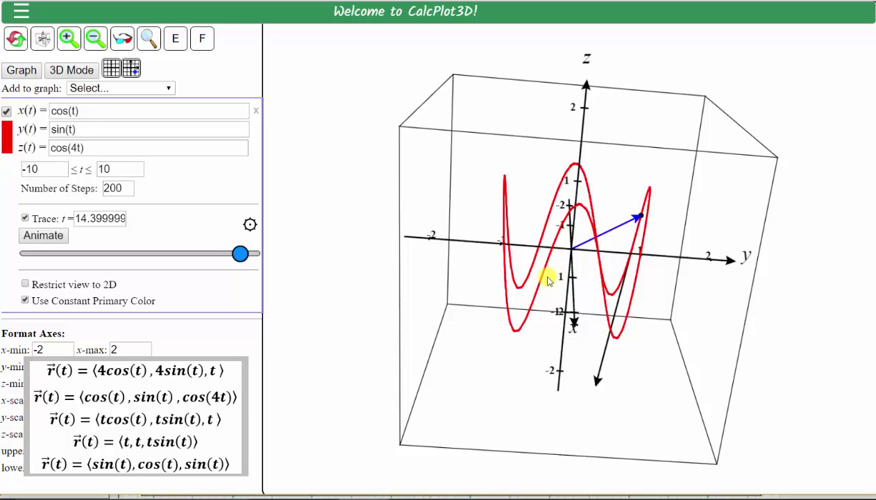
pyautogui.moveTo(612, 292)
pyautogui.mouseDown()
pyautogui.moveTo(596, 289)
pyautogui.moveTo(584, 269)
pyautogui.moveTo(596, 265)
pyautogui.moveTo(582, 251)
pyautogui.moveTo(547, 244)
pyautogui.mouseUp()
# Slide the traced vector back along the curve and place the caret in x(t)
pyautogui.click(240, 253)
pyautogui.moveTo(240, 253)
pyautogui.mouseDown()
pyautogui.moveTo(27, 255)
pyautogui.moveTo(111, 242)
pyautogui.mouseUp()
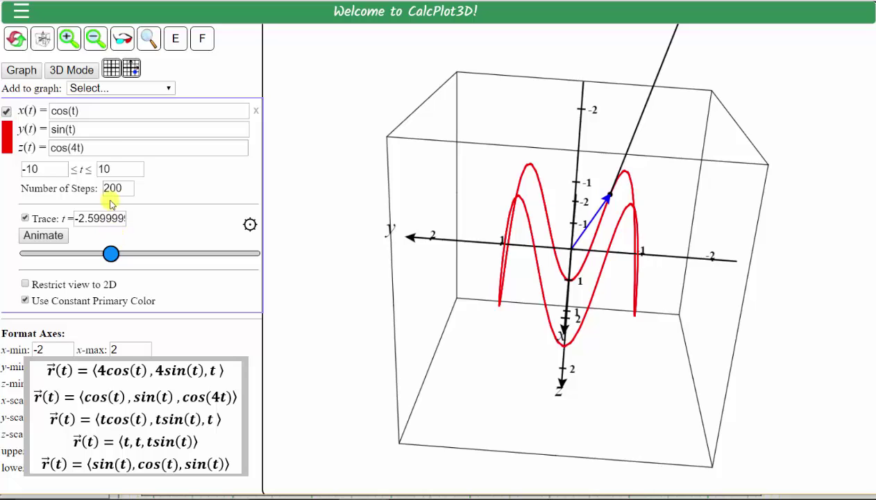
pyautogui.click(53, 111)
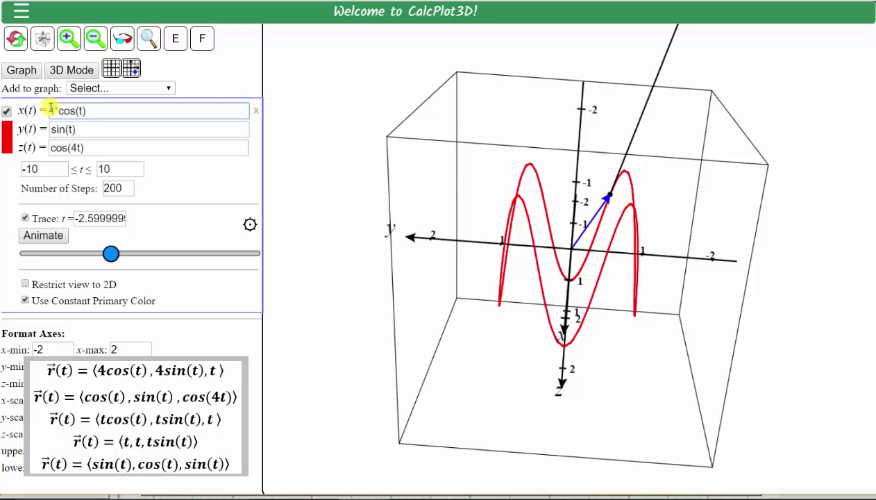
# Change the curve components to x = t·cos(t), y = t·sin(t), z = t
pyautogui.click(51, 129)
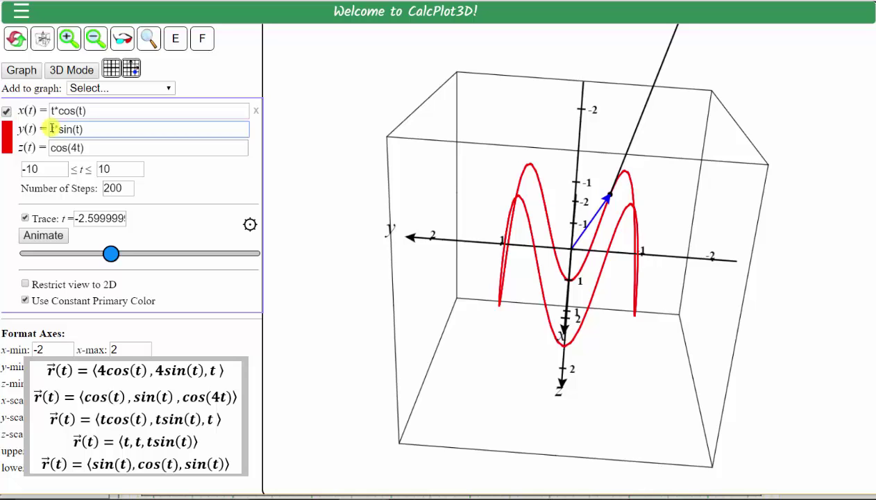
pyautogui.moveTo(104, 148); pyautogui.dragTo(39, 147)
pyautogui.write('t')
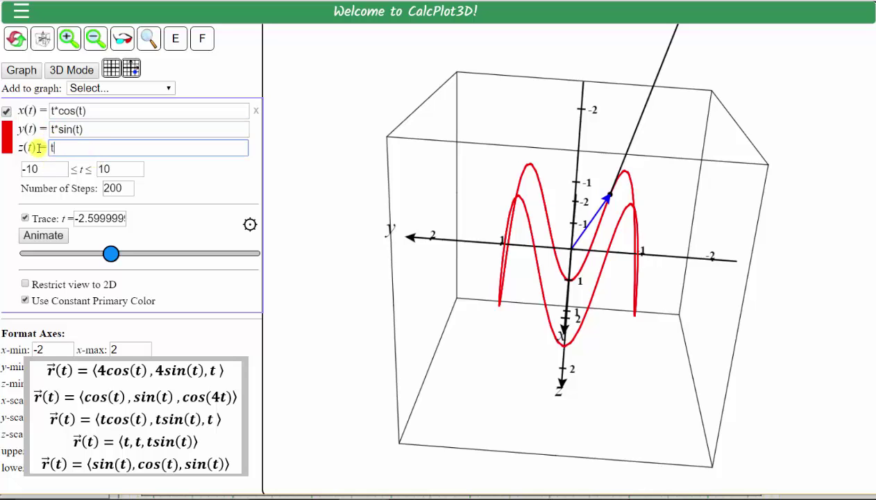
# Graph the conical spiral, zoom out to ±16 axes and rotate toward a top view
pyautogui.click(31, 70)
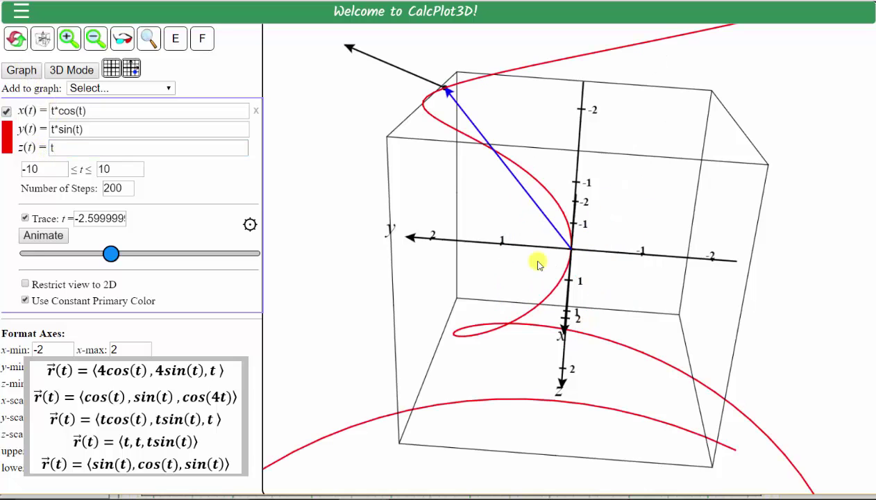
pyautogui.click(95, 39)
pyautogui.click(95, 39)
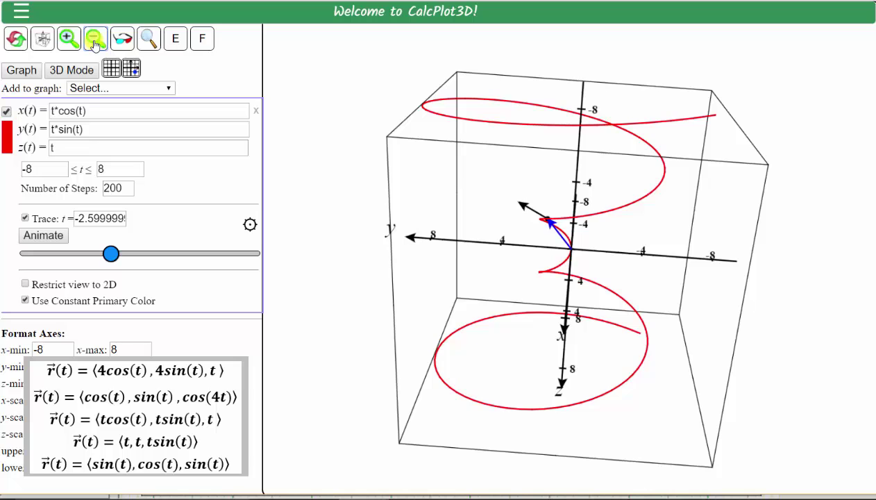
pyautogui.click(95, 39)
pyautogui.moveTo(574, 215)
pyautogui.mouseDown()
pyautogui.moveTo(565, 201)
pyautogui.moveTo(579, 180)
pyautogui.moveTo(568, 239)
pyautogui.moveTo(561, 222)
pyautogui.mouseUp()
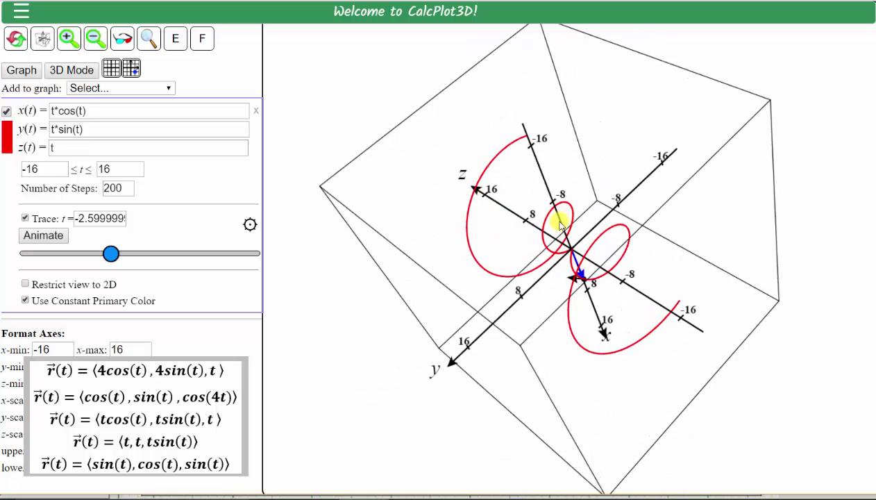
# Expand the File options in the side menu, then close the menu
pyautogui.click(19, 14)
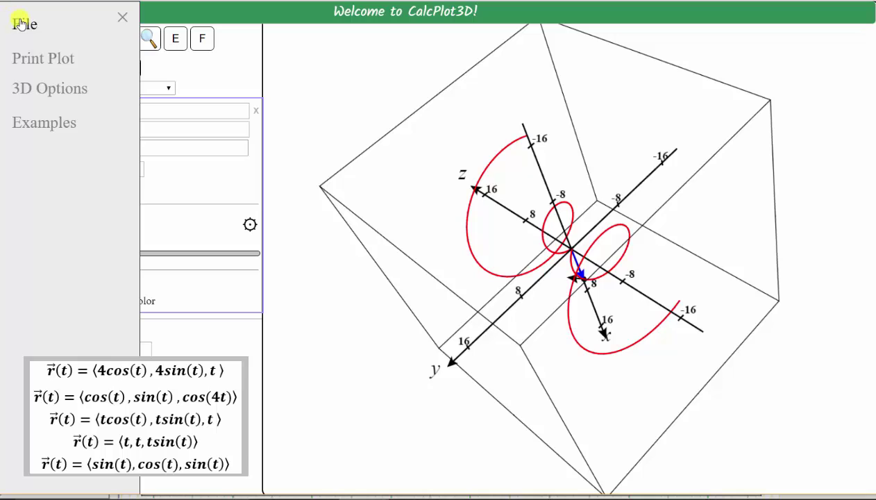
pyautogui.click(22, 24)
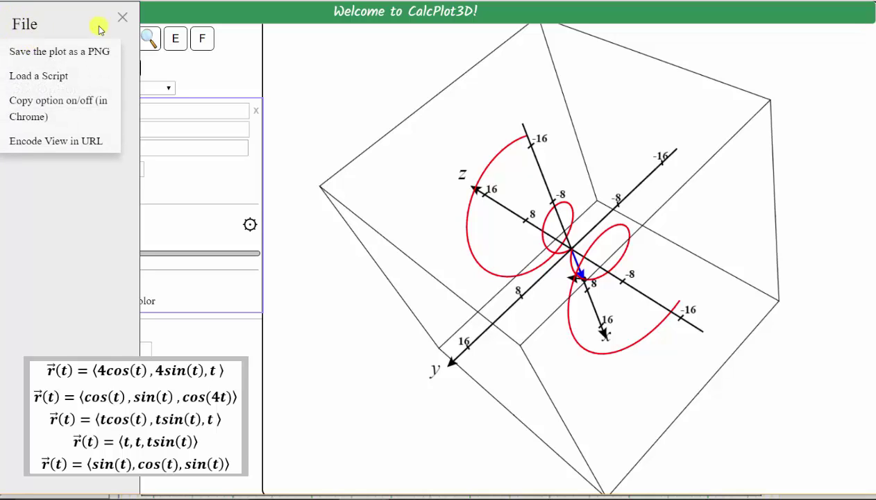
pyautogui.click(123, 17)
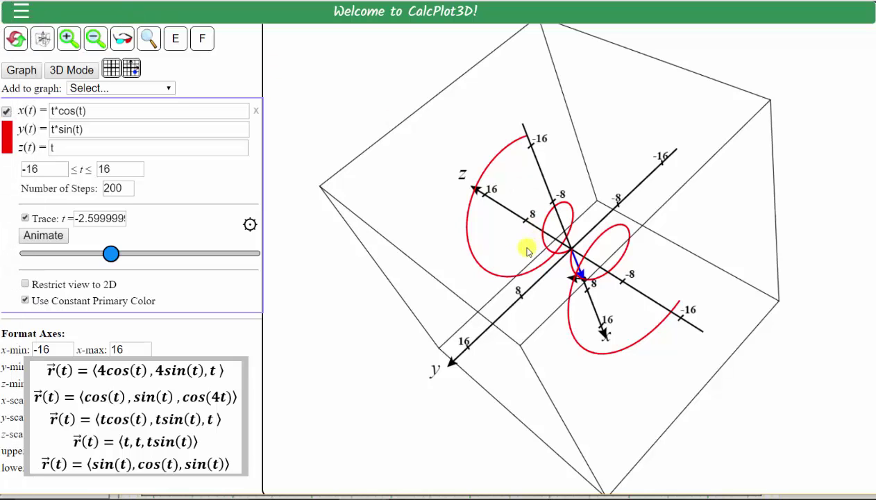
# Redraw the conical spiral over the full t range and move the trace point along it
pyautogui.moveTo(525, 251); pyautogui.dragTo(528, 244)
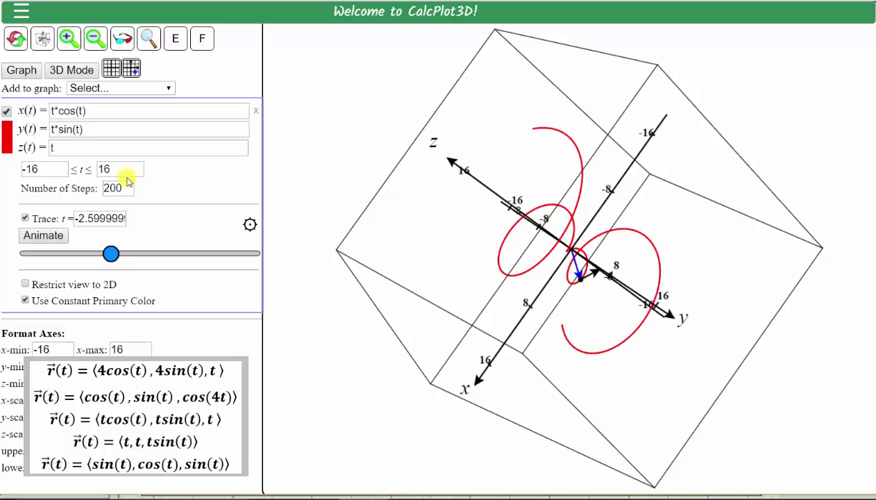
pyautogui.moveTo(110, 262); pyautogui.dragTo(33, 252)
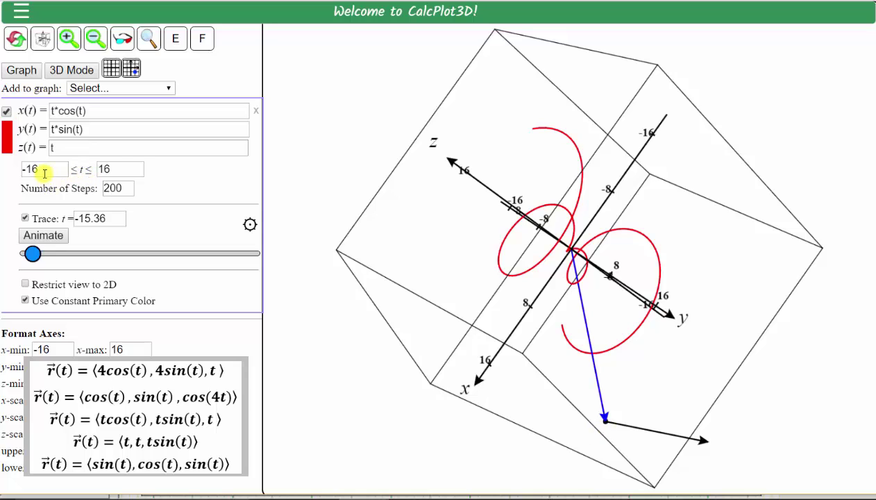
pyautogui.click(28, 71)
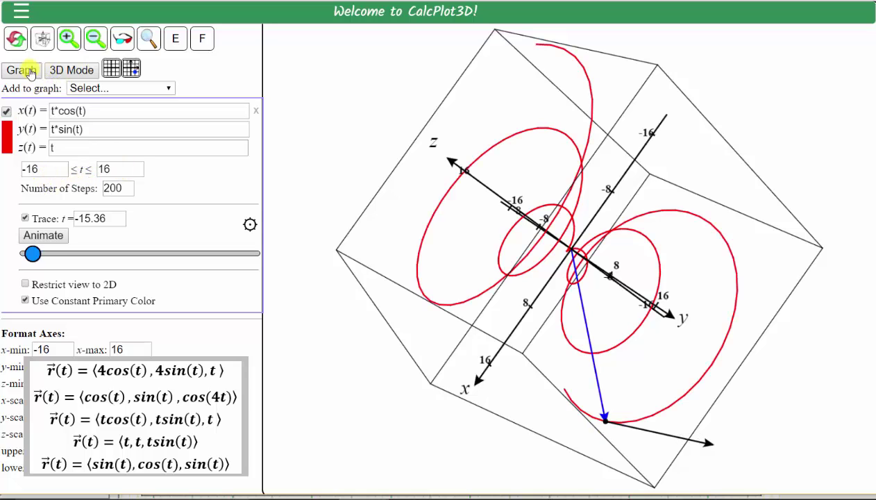
pyautogui.moveTo(32, 253); pyautogui.dragTo(247, 248)
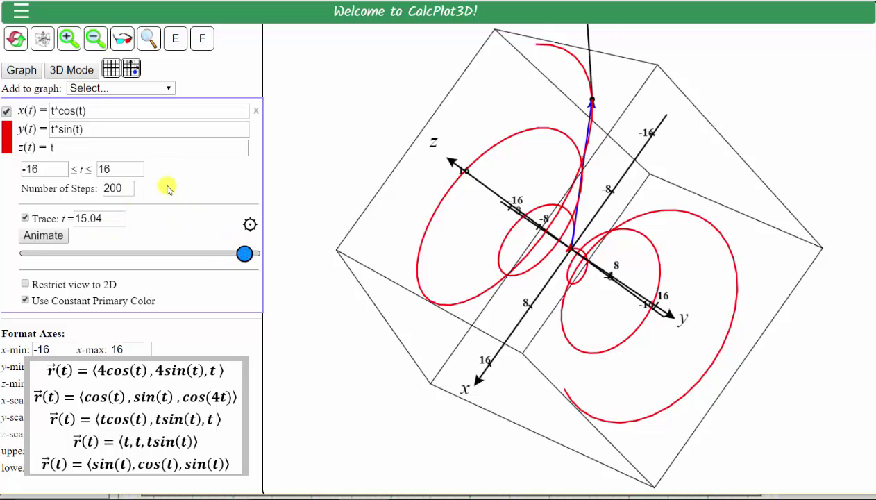
pyautogui.moveTo(109, 112); pyautogui.dragTo(36, 113)
# Enter x(t) = t, y(t) = t and z(t) = t*sin(t), then graph the curve
pyautogui.write('t')
pyautogui.moveTo(83, 129); pyautogui.dragTo(50, 130)
pyautogui.write('t')
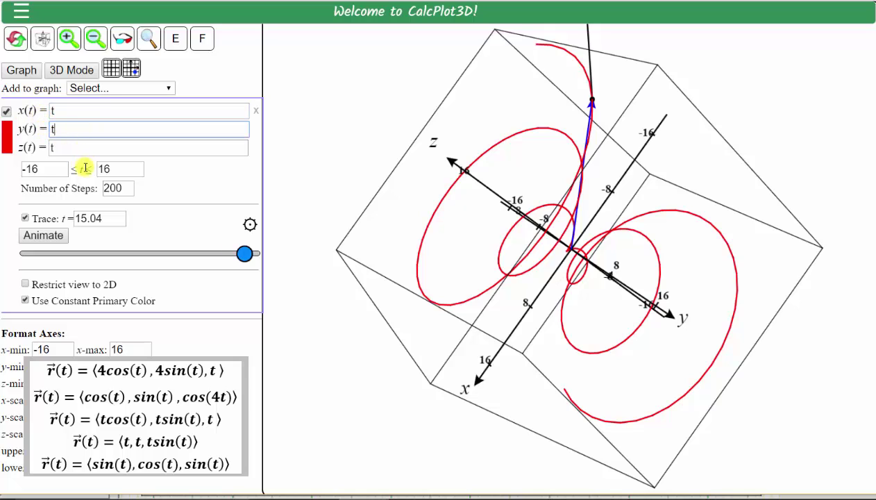
pyautogui.click(67, 147)
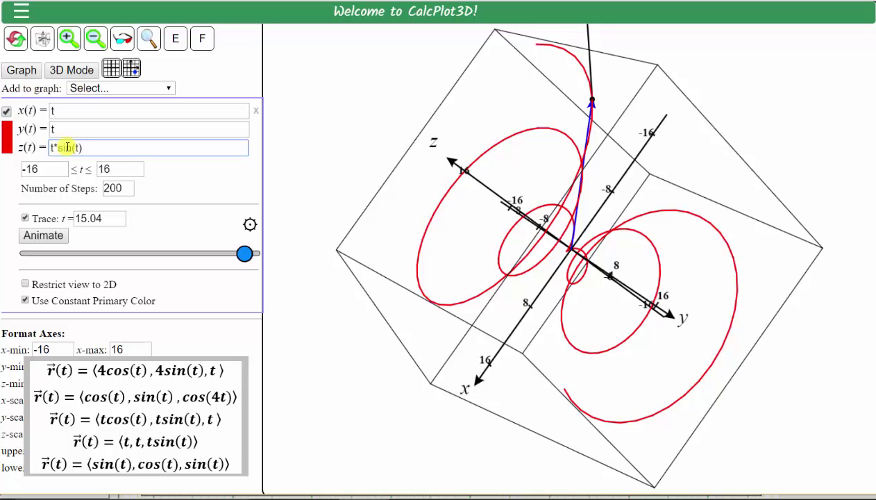
pyautogui.click(20, 75)
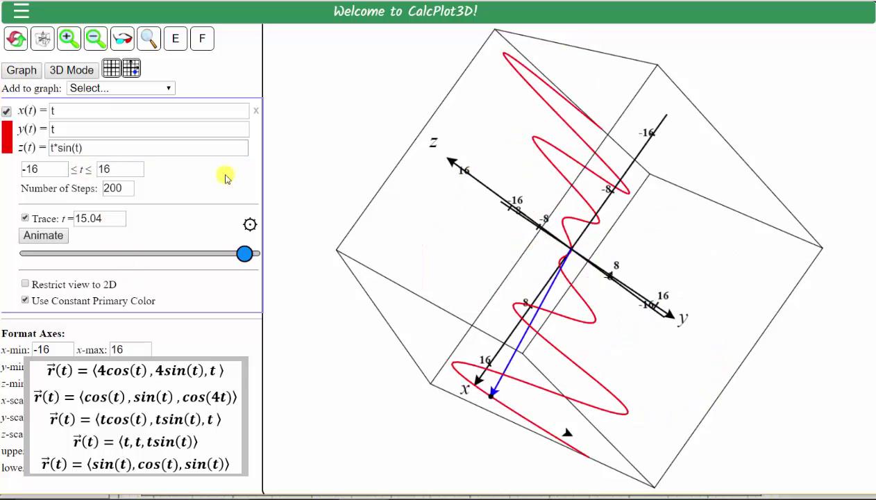
# Rotate the view and slide the trace point back to t = −16
pyautogui.moveTo(512, 371); pyautogui.dragTo(548, 281)
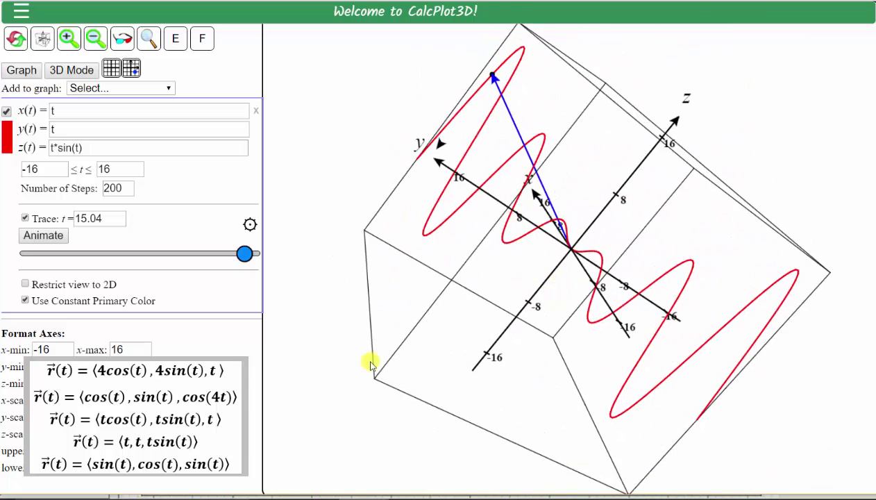
pyautogui.moveTo(245, 259)
pyautogui.mouseDown()
pyautogui.moveTo(131, 256)
pyautogui.moveTo(24, 305)
pyautogui.mouseUp()
pyautogui.click(26, 300)
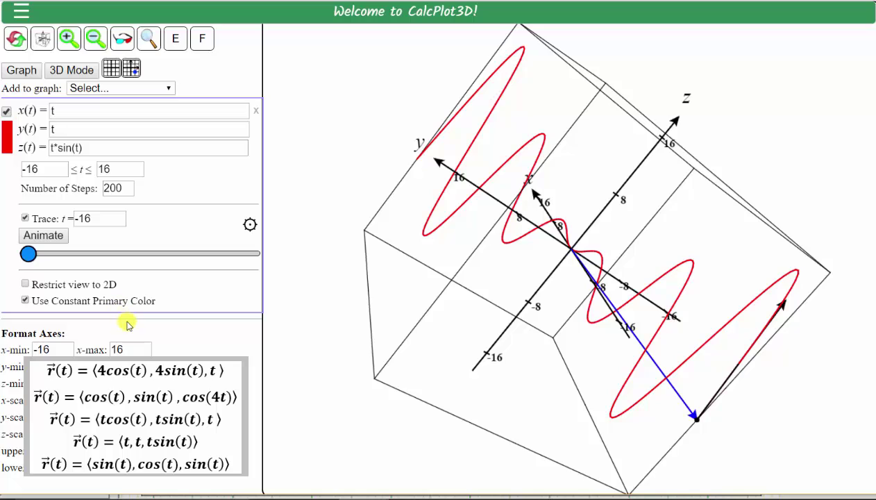
pyautogui.click(44, 111)
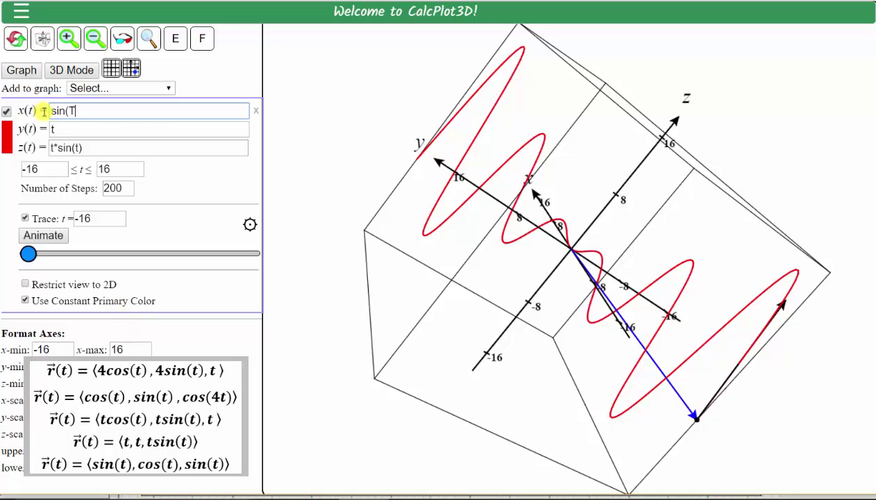
# Enter sin(t), cos(t), sin(t) as the components and graph the curve
pyautogui.write('sin(t)')
pyautogui.press('Tab')
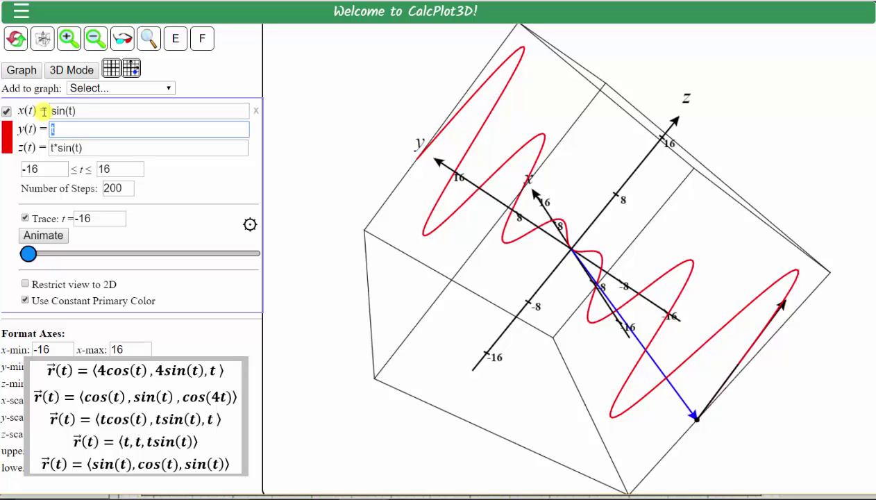
pyautogui.write('cos(t)')
pyautogui.press('Tab')
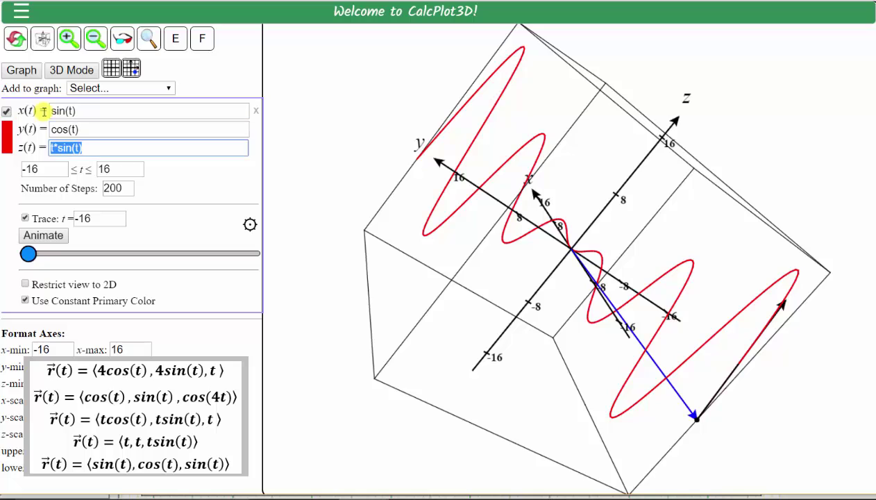
pyautogui.write('sin(t)')
pyautogui.click(25, 72)
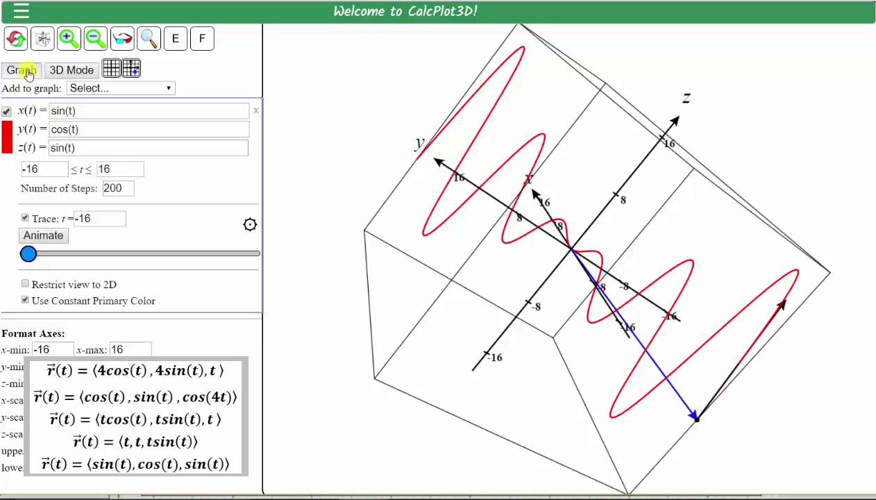
# Zoom in three times to a ±2 axis range and rotate to show the ellipse's tilt
pyautogui.click(69, 39)
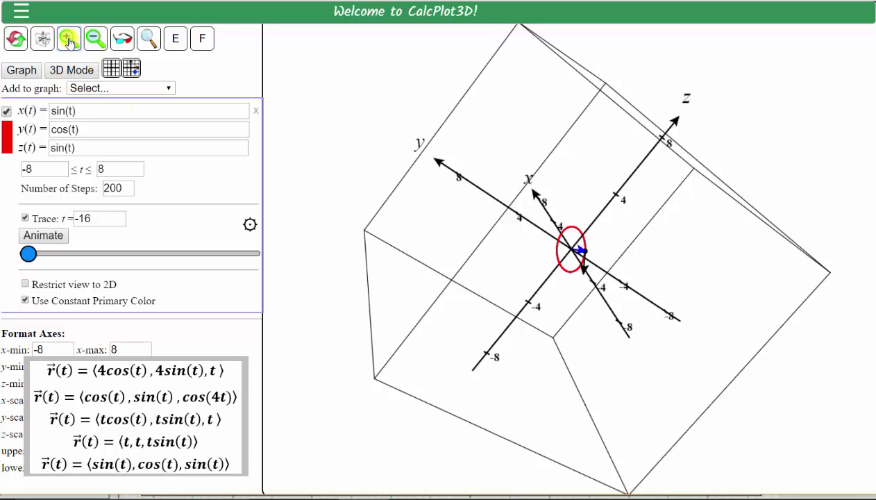
pyautogui.click(69, 39)
pyautogui.click(69, 40)
pyautogui.moveTo(600, 307); pyautogui.dragTo(530, 248)
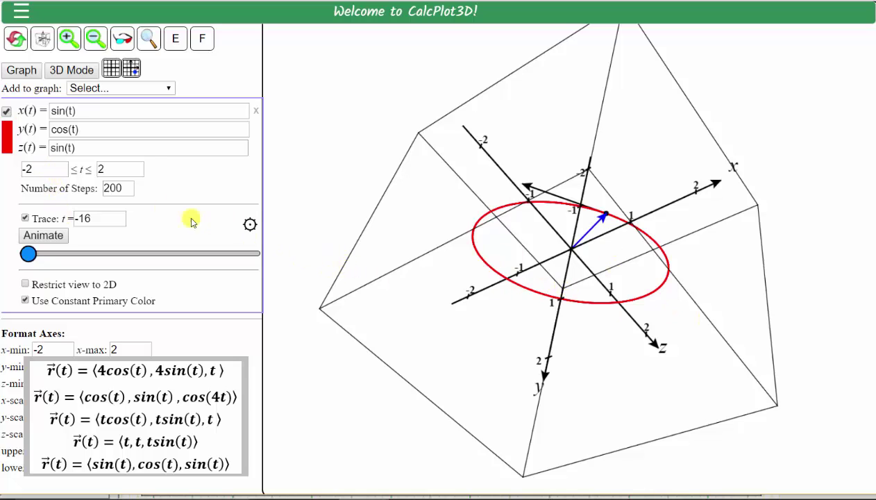
# Set t from -7 to 7, regraph, and trace the point to t = −7
pyautogui.moveTo(46, 168); pyautogui.dragTo(2, 171)
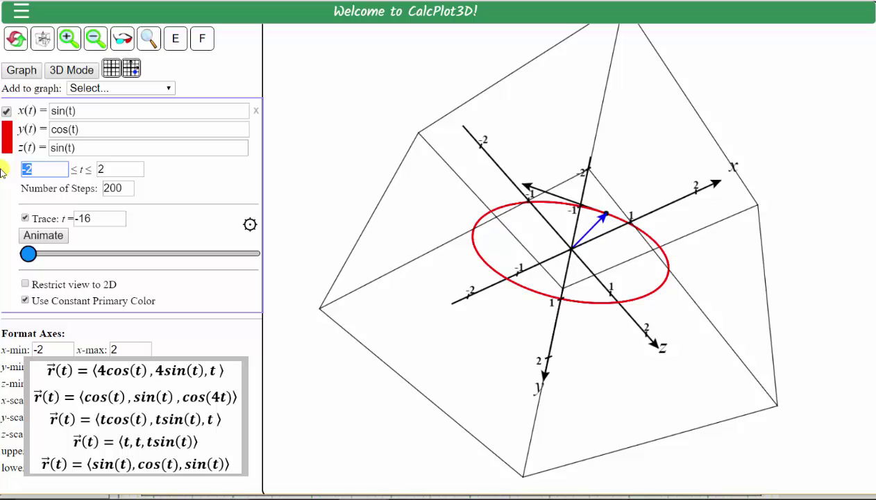
pyautogui.write('-7')
pyautogui.press('Tab')
pyautogui.write('7')
pyautogui.click(22, 70)
pyautogui.click(28, 254)
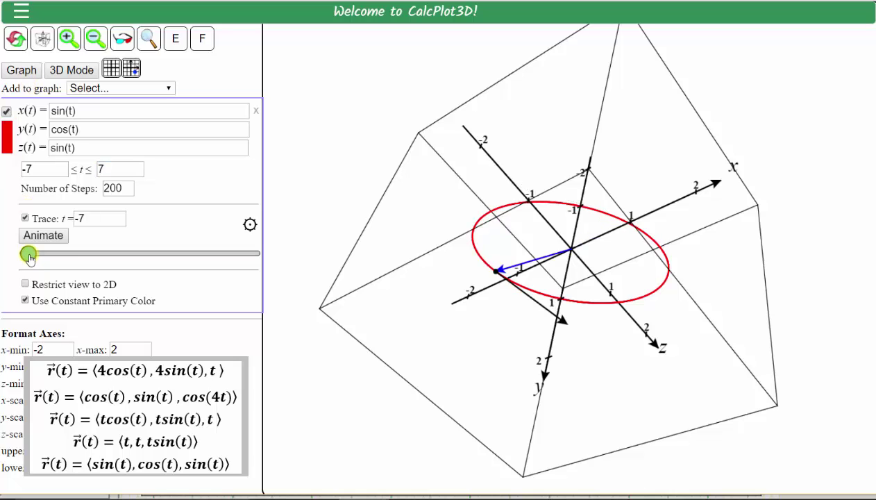